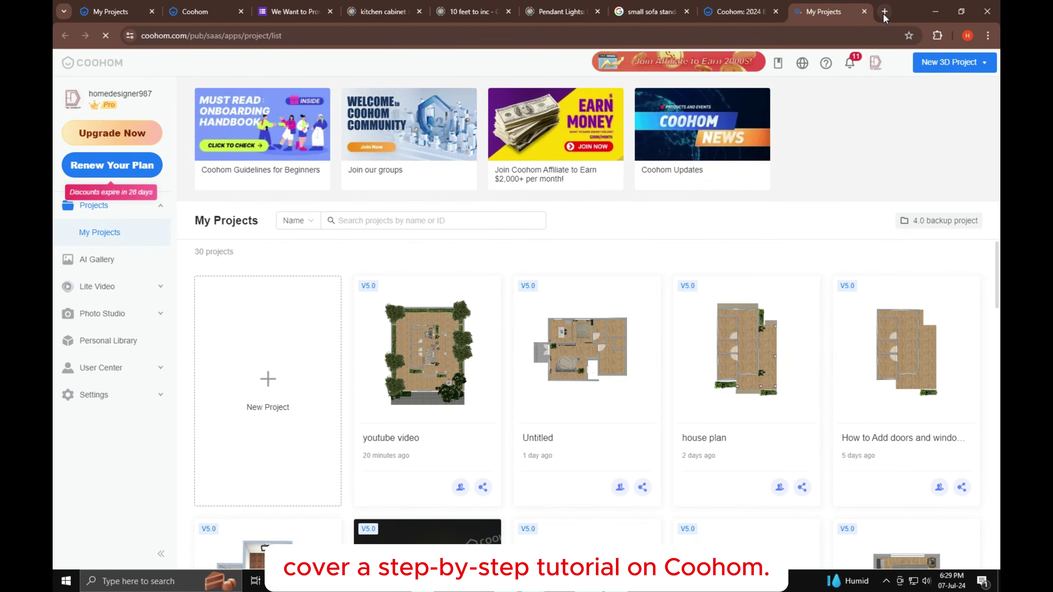
Glance at earlier AI Gallery kitchen renders, then launch the AI Image Generator on the 3D kitchen.
{"action": "left_click", "coordinate": [99, 260]}
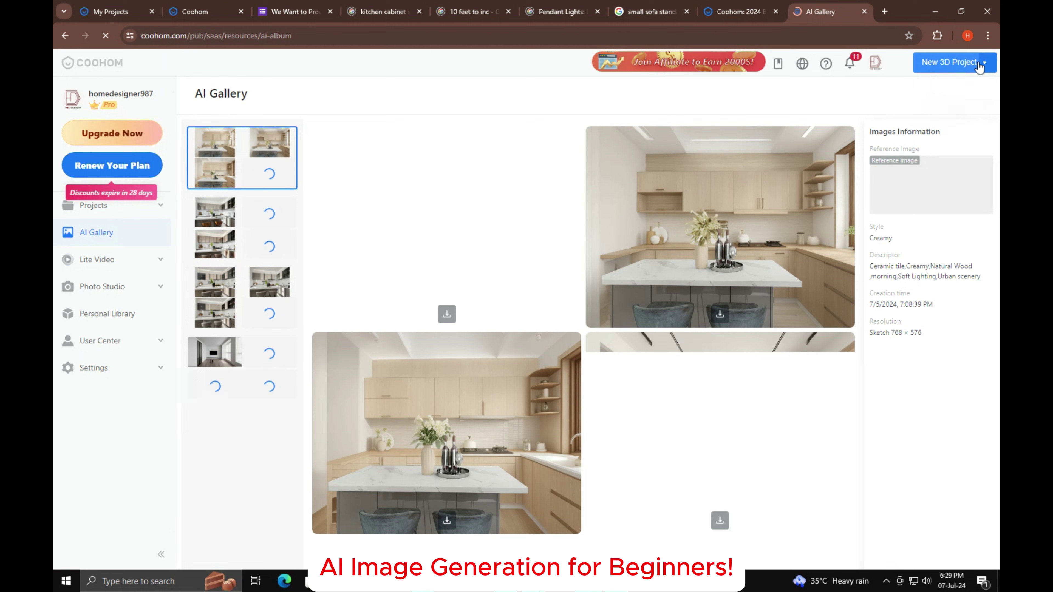
{"action": "mouse_move", "coordinate": [951, 64]}
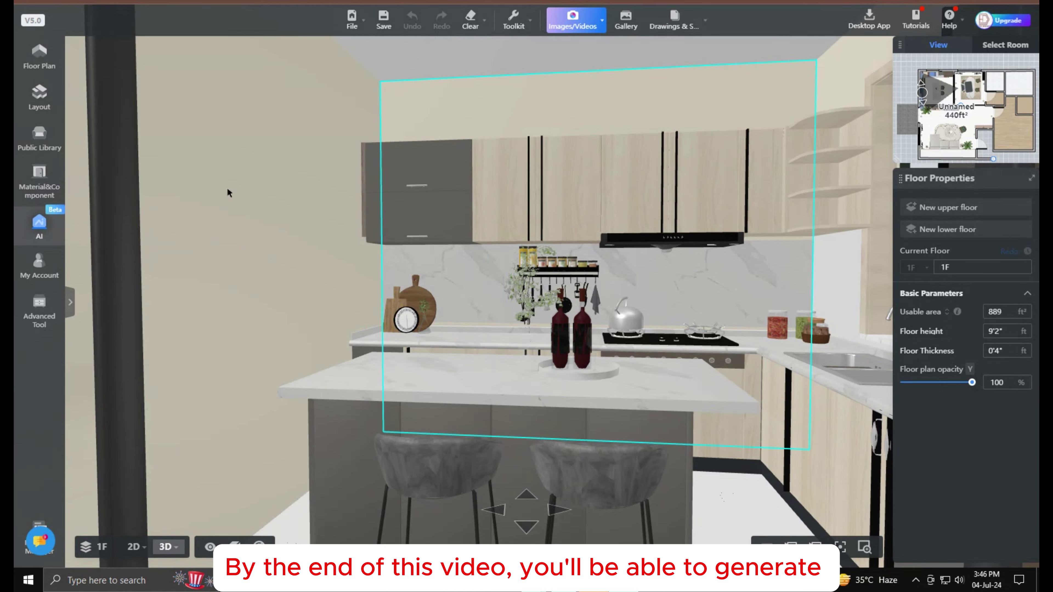
{"action": "left_click", "coordinate": [37, 233]}
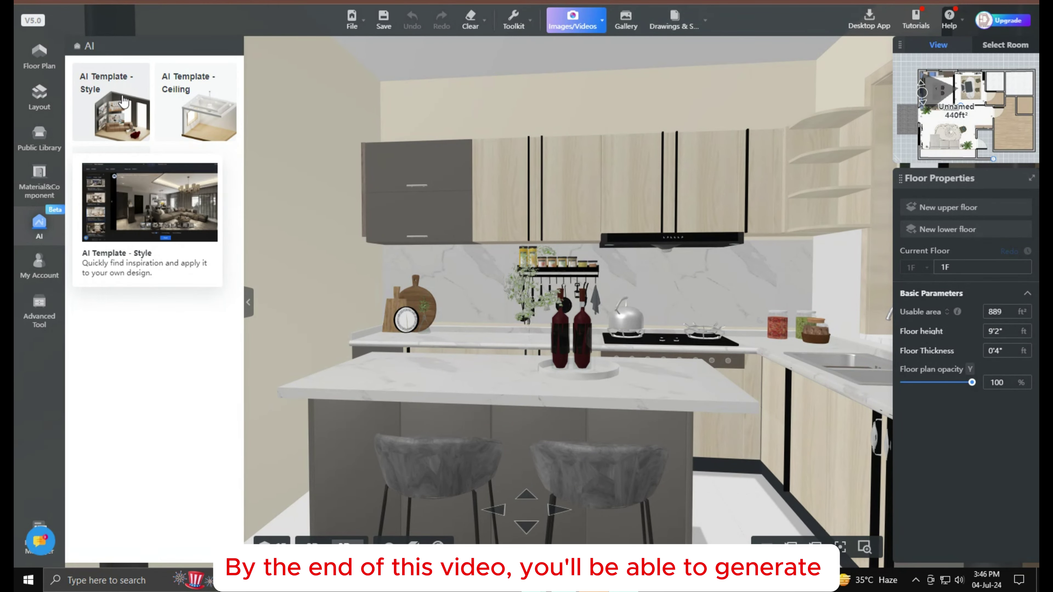
{"action": "mouse_move", "coordinate": [95, 232]}
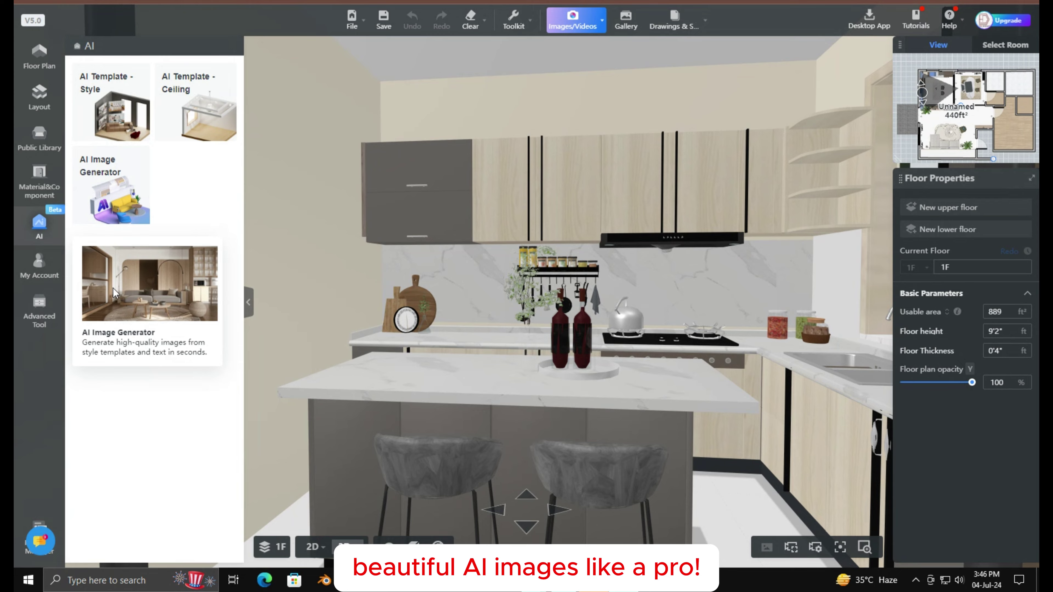
{"action": "left_click", "coordinate": [96, 224]}
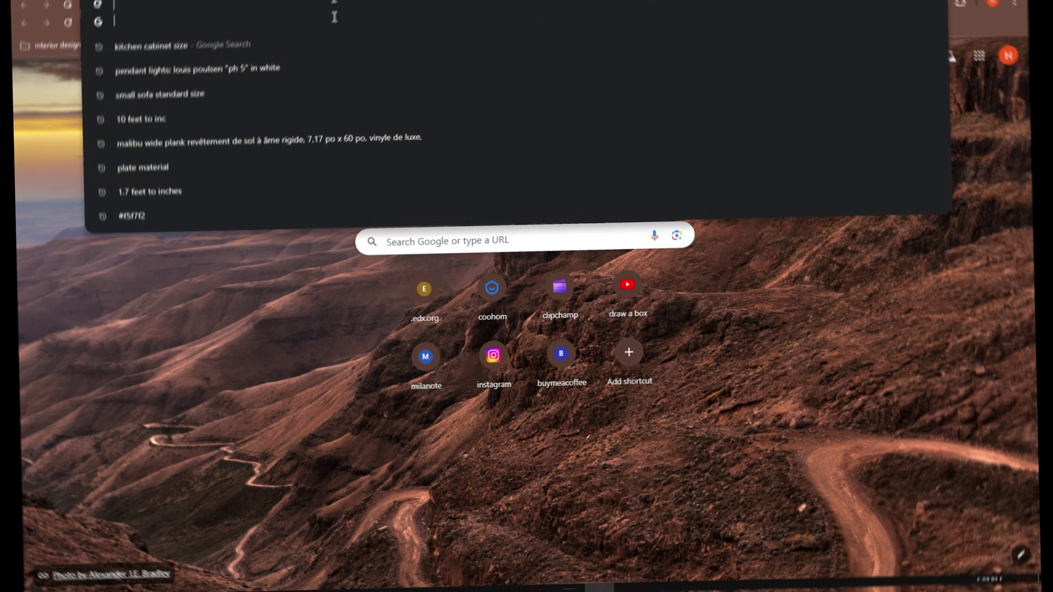
Enter coohom in Chrome's address bar to reach coohom.com.
{"action": "type", "text": "co"}
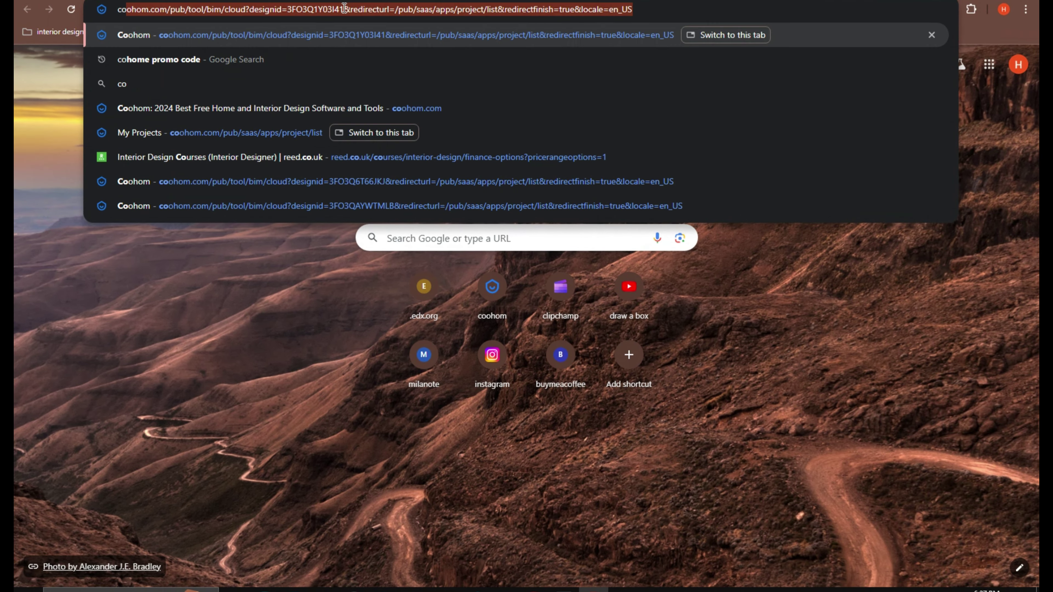
{"action": "type", "text": "ohom"}
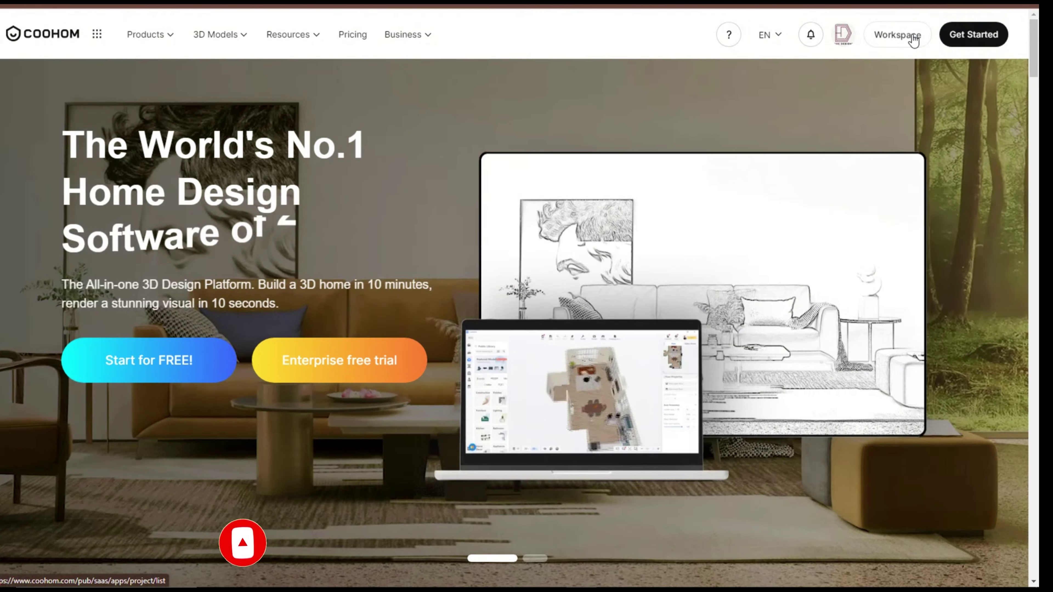
Open Workspace to show the My Projects dashboard with its 30 saved projects.
{"action": "left_click", "coordinate": [913, 36]}
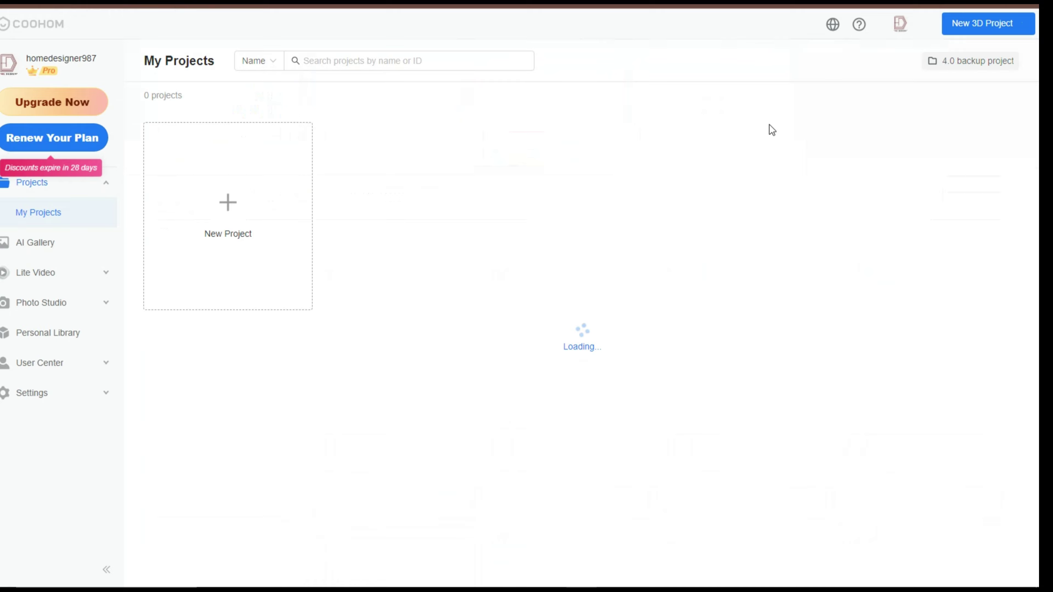
{"action": "mouse_move", "coordinate": [446, 340]}
{"action": "mouse_move", "coordinate": [299, 395]}
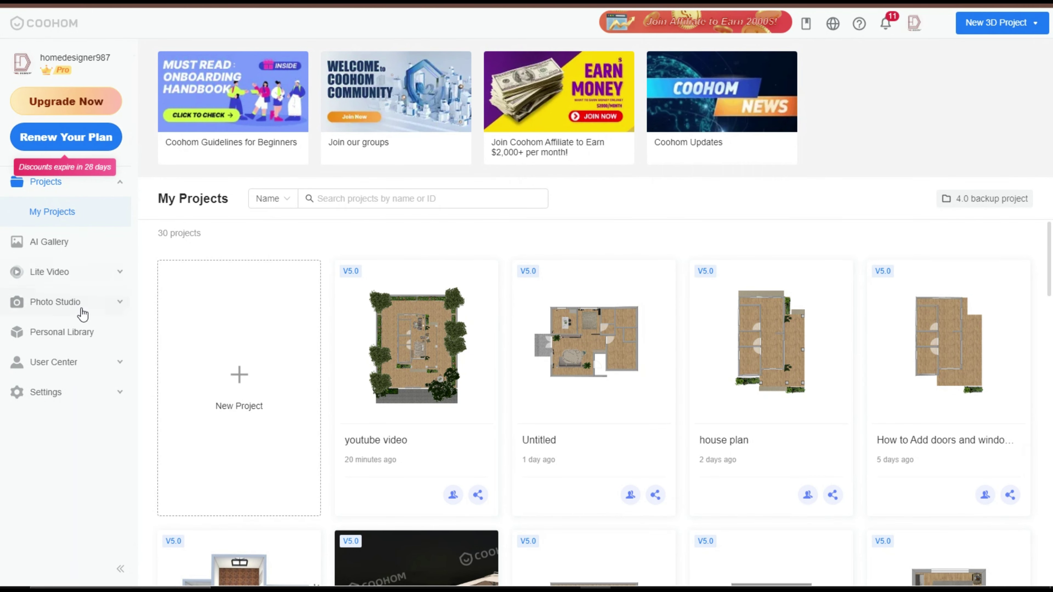
{"action": "left_click", "coordinate": [53, 246]}
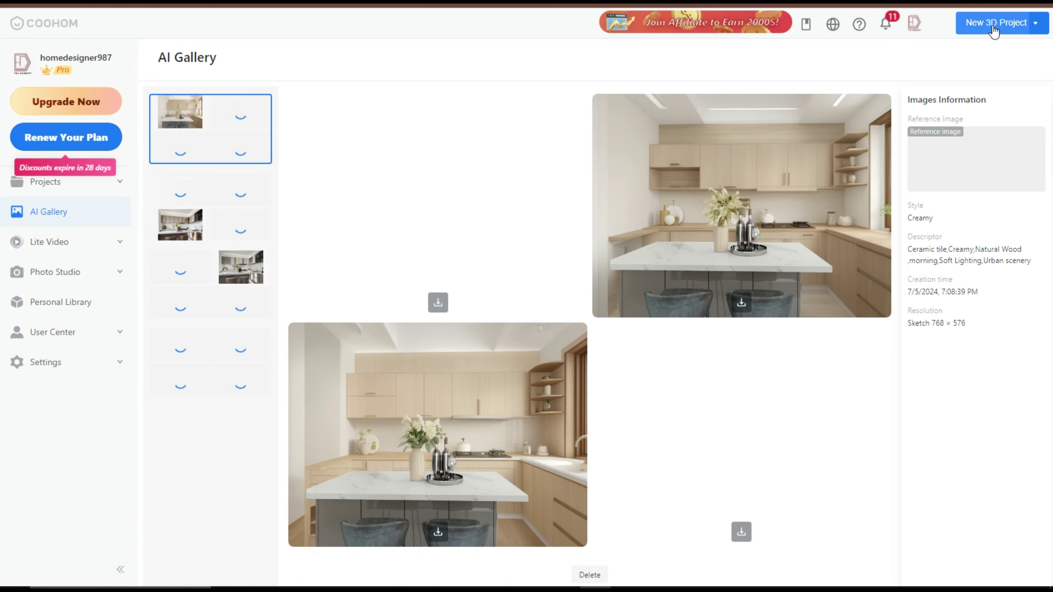
{"action": "mouse_move", "coordinate": [1039, 26]}
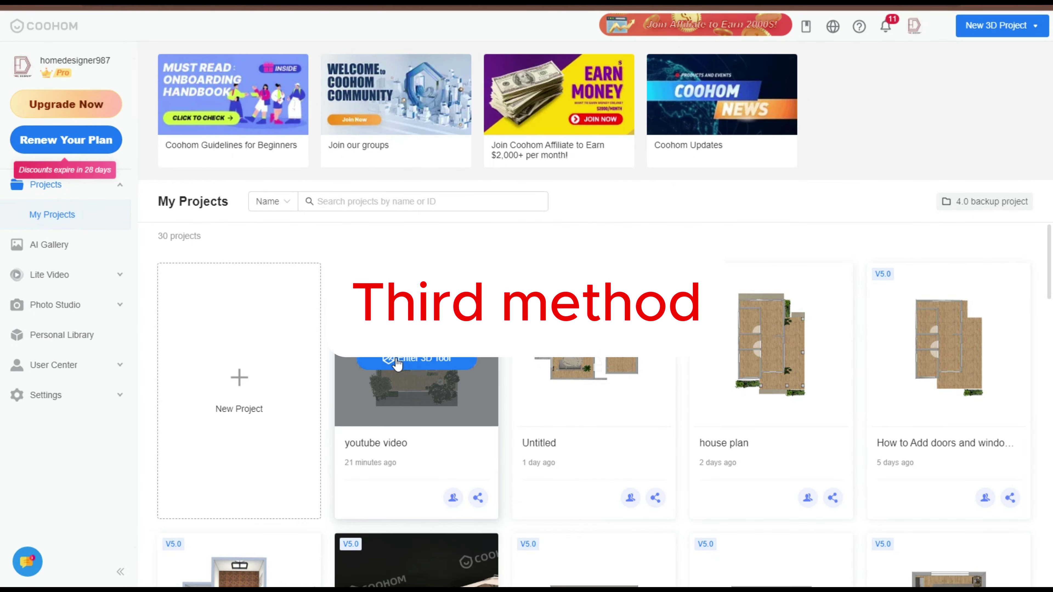
Open the 'youtube video' kitchen in the 3D tool, orbit to the island, and show AI features.
{"action": "left_click", "coordinate": [413, 360]}
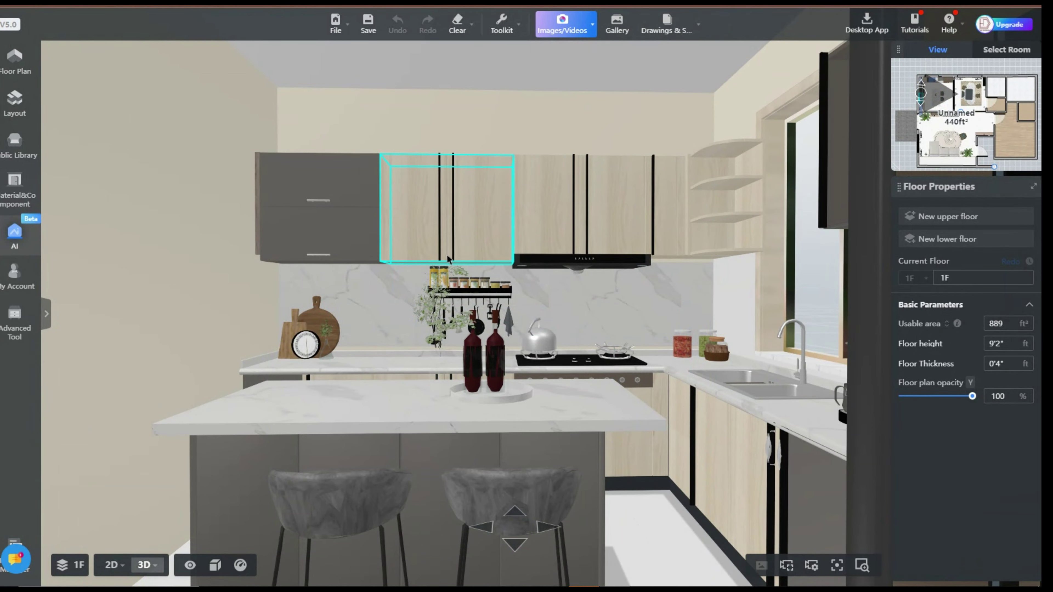
{"action": "left_click_drag", "start_coordinate": [447, 257], "coordinate": [278, 214]}
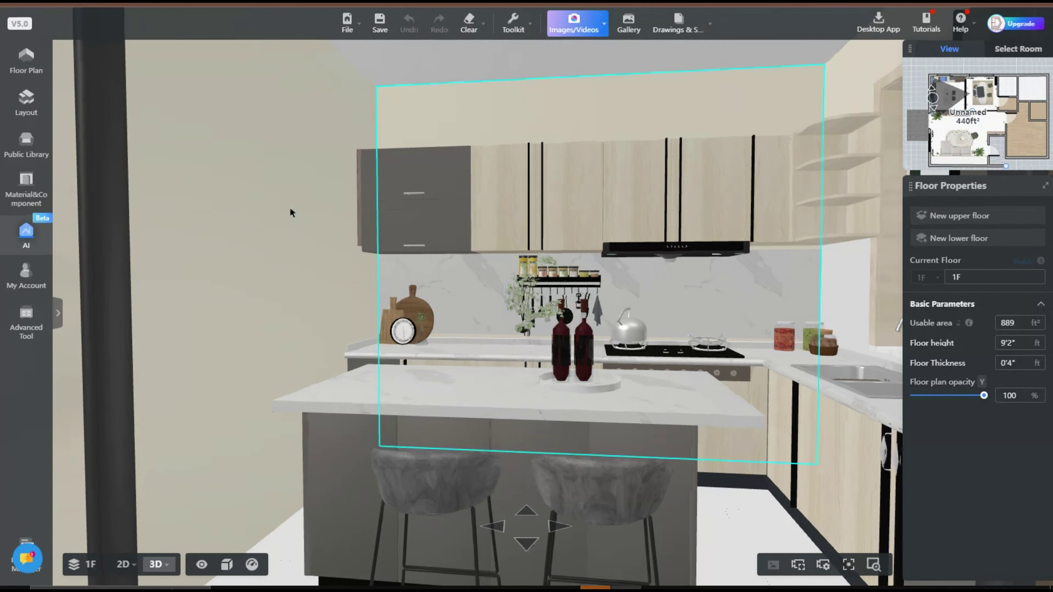
{"action": "left_click", "coordinate": [16, 245]}
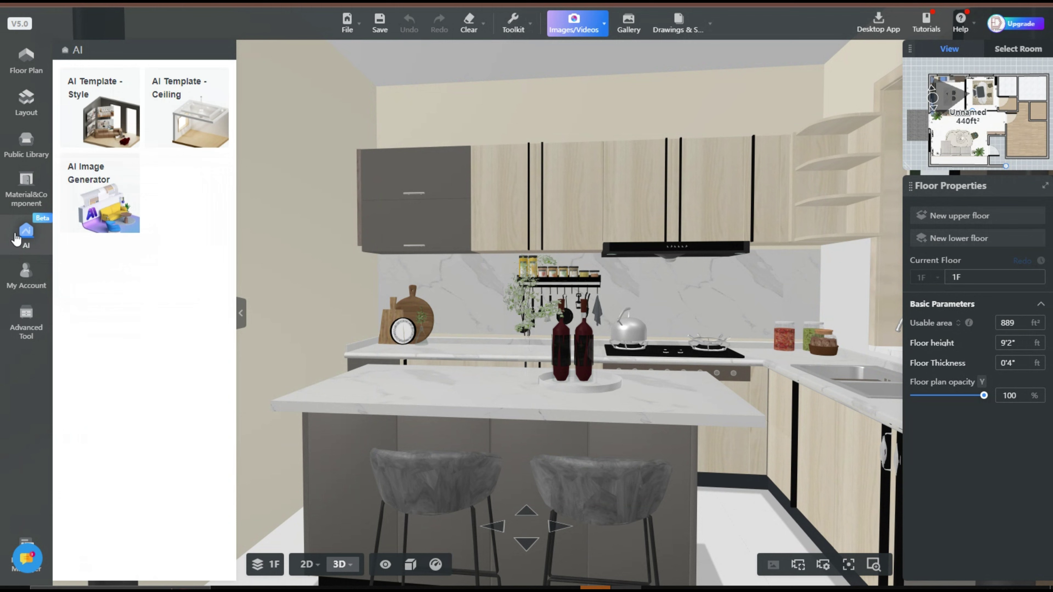
{"action": "mouse_move", "coordinate": [170, 93]}
{"action": "mouse_move", "coordinate": [100, 176]}
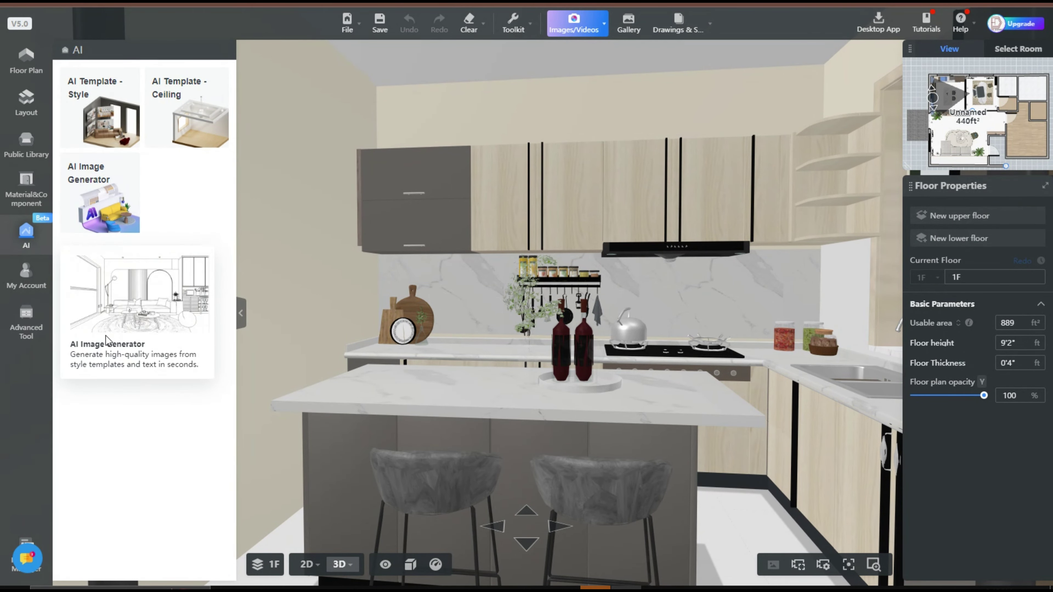
Launch the AI Image Generator and reposition the camera to frame the cabinets, sink and island.
{"action": "left_click", "coordinate": [84, 231]}
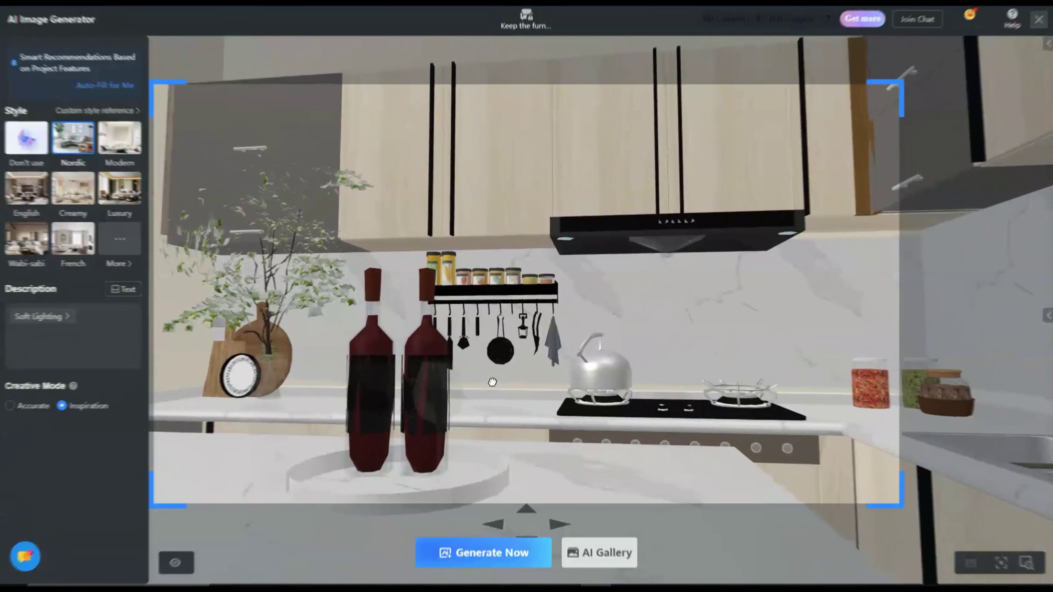
{"action": "left_click", "coordinate": [536, 536]}
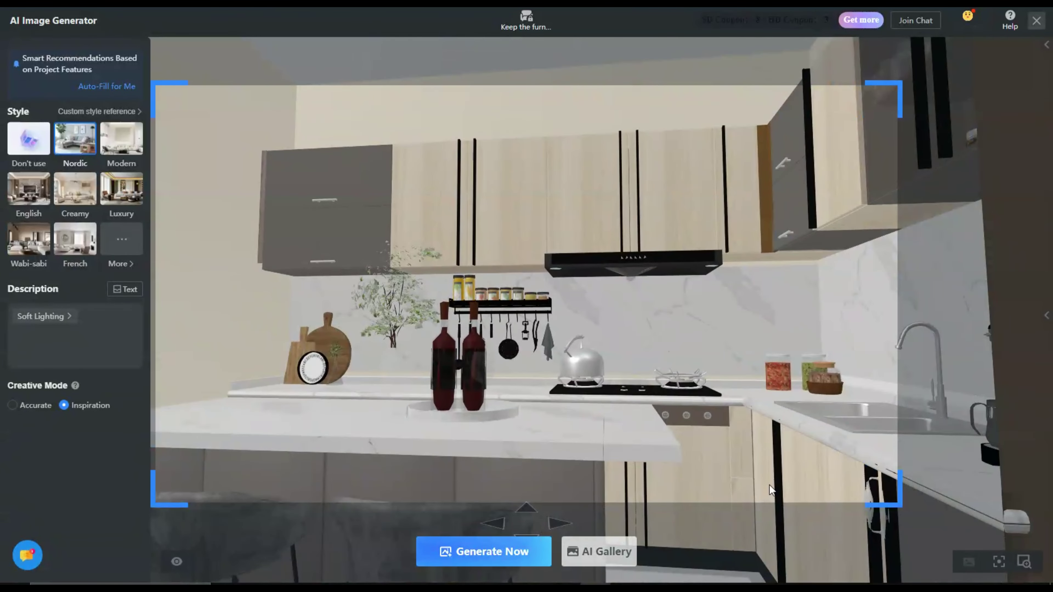
{"action": "left_click_drag", "start_coordinate": [769, 485], "coordinate": [1032, 207]}
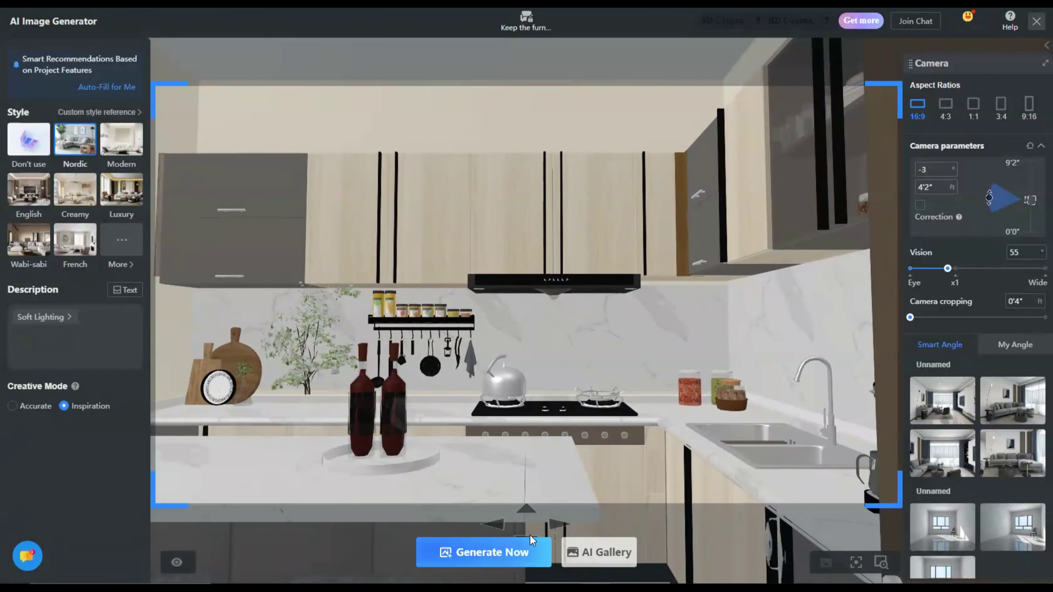
{"action": "left_click", "coordinate": [531, 537]}
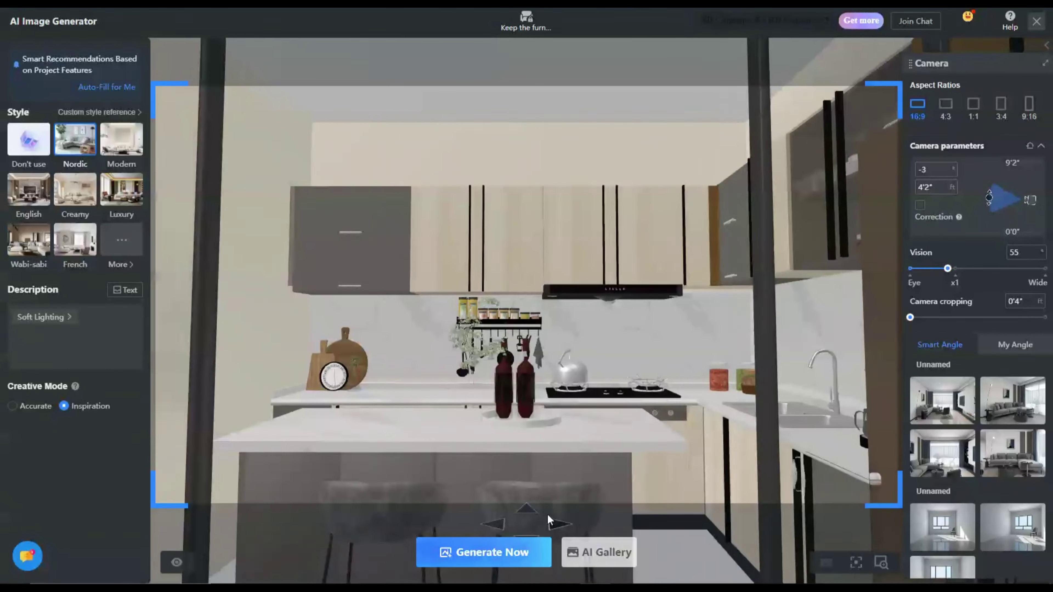
{"action": "left_click", "coordinate": [529, 509]}
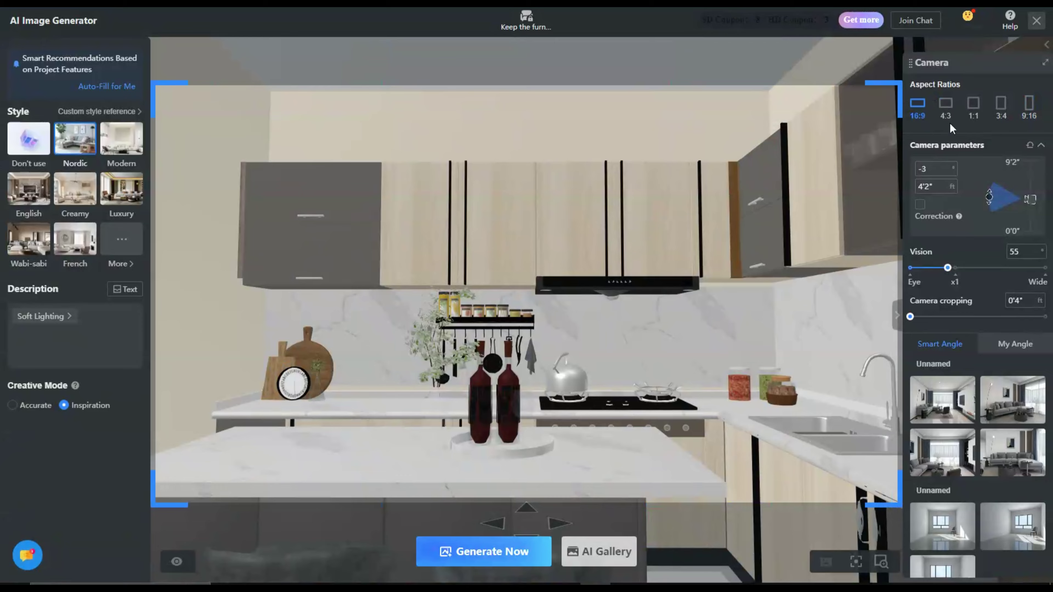
Set a 4:3 aspect ratio, widen Vision to 66, and return Camera cropping to 0'4".
{"action": "left_click", "coordinate": [946, 106]}
{"action": "left_click_drag", "start_coordinate": [947, 268], "coordinate": [964, 268]}
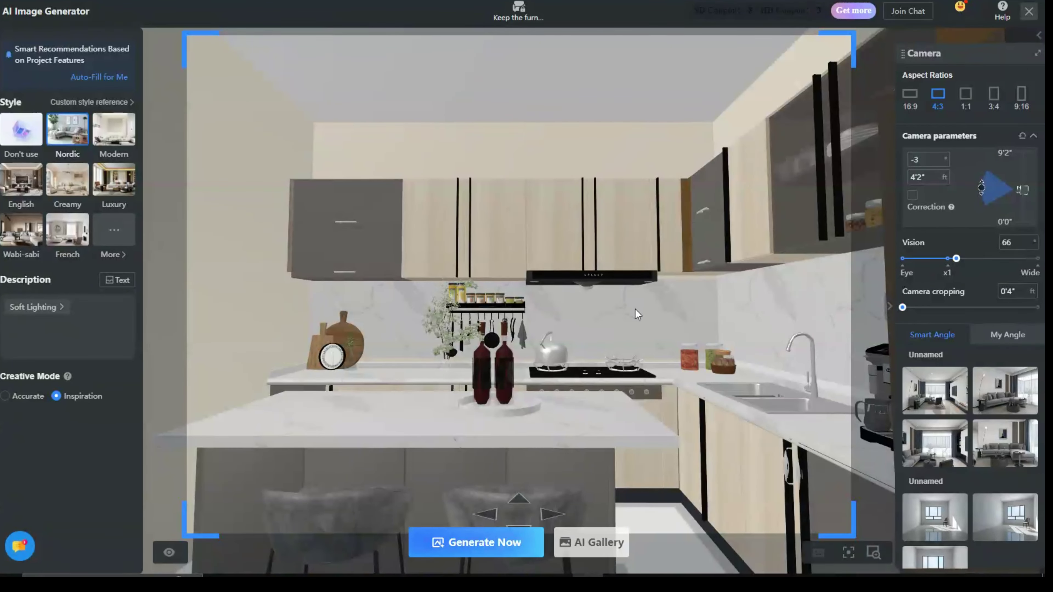
{"action": "left_click", "coordinate": [935, 390]}
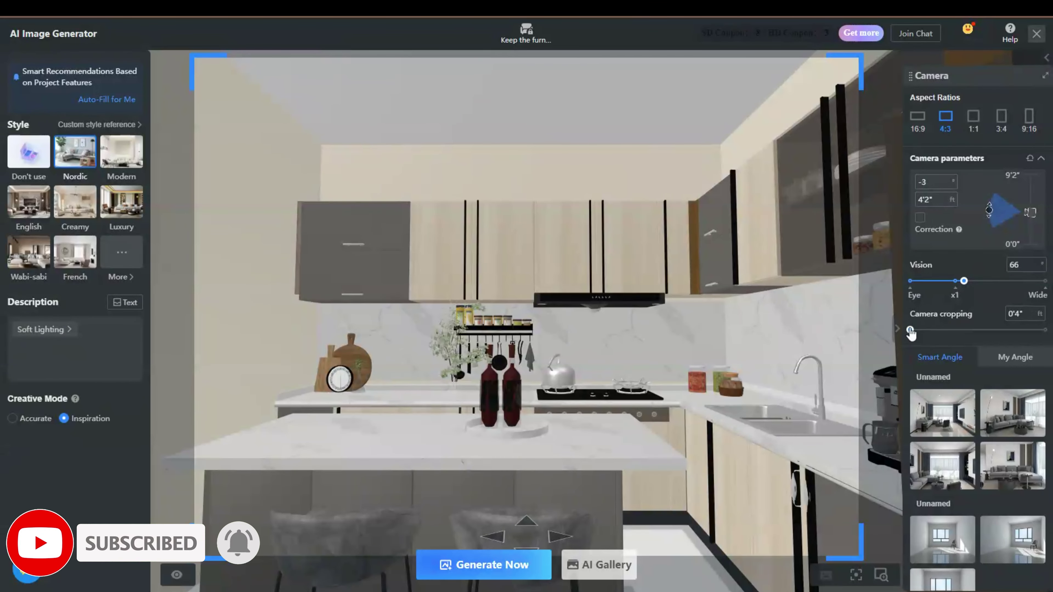
{"action": "left_click_drag", "start_coordinate": [911, 331], "coordinate": [919, 335]}
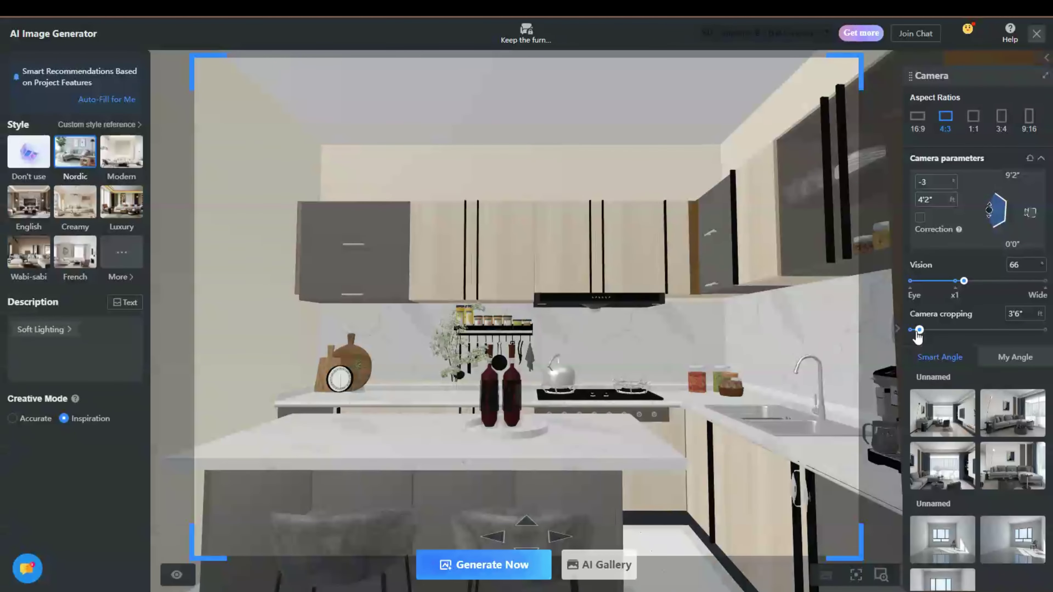
{"action": "mouse_move", "coordinate": [918, 337]}
{"action": "left_mouse_down"}
{"action": "mouse_move", "coordinate": [929, 337]}
{"action": "mouse_move", "coordinate": [903, 342]}
{"action": "left_mouse_up"}
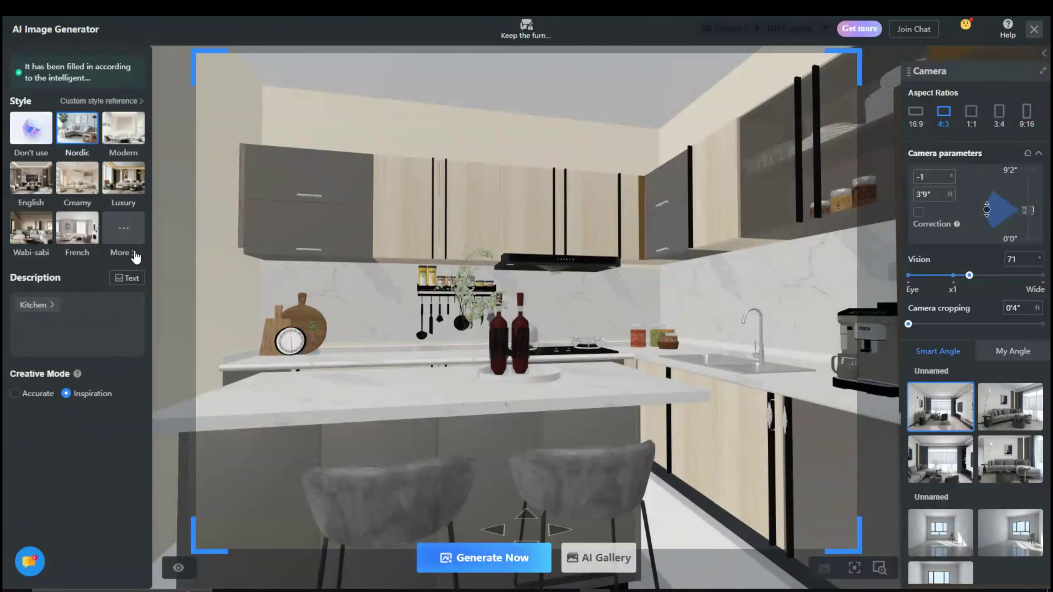
Browse the Room Style presets and choose Modern instead of Nordic.
{"action": "left_click", "coordinate": [135, 253]}
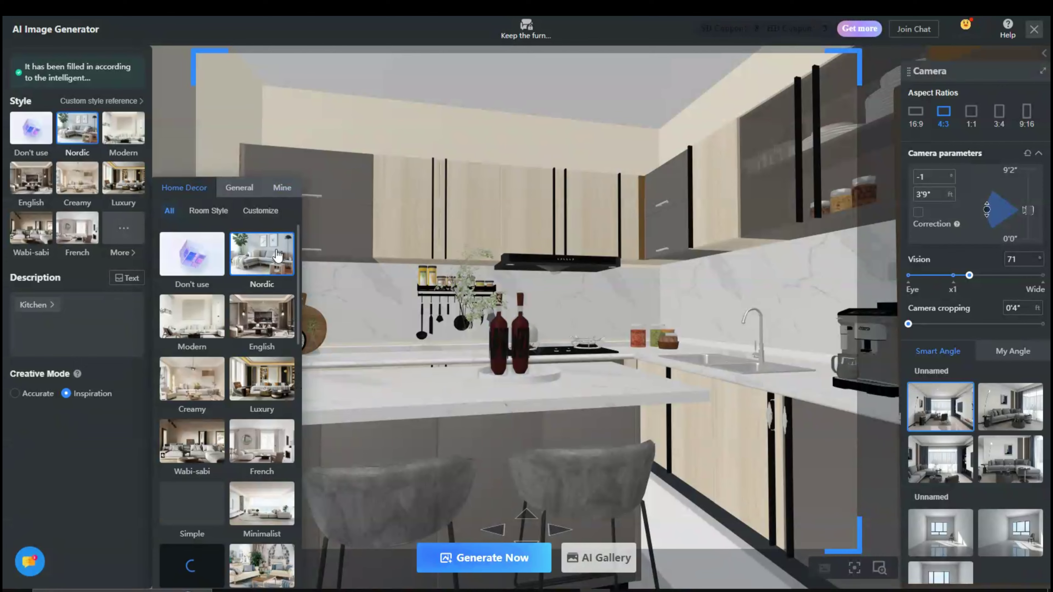
{"action": "left_click", "coordinate": [208, 211]}
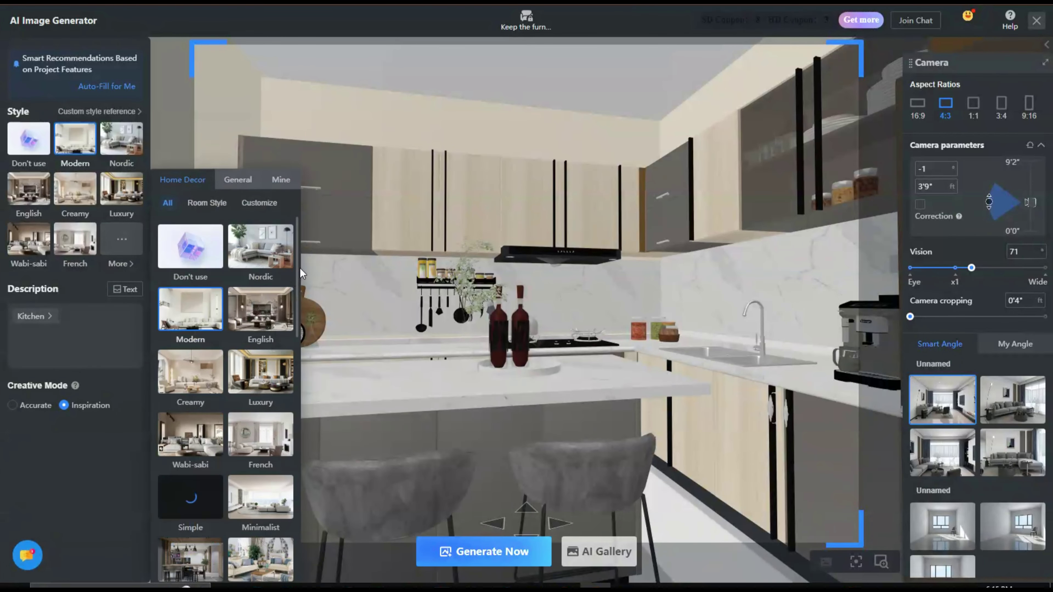
{"action": "left_click_drag", "start_coordinate": [298, 268], "coordinate": [311, 357]}
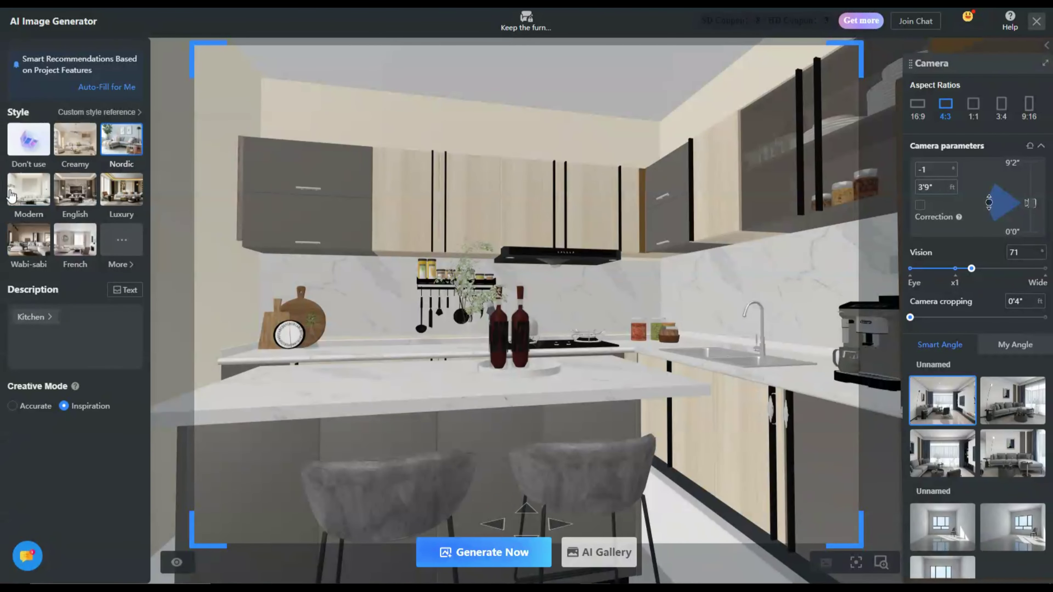
Add the Modern, Luxury, Soft Lighting and Mountain scenery tags to the Kitchen description.
{"action": "left_click", "coordinate": [131, 291]}
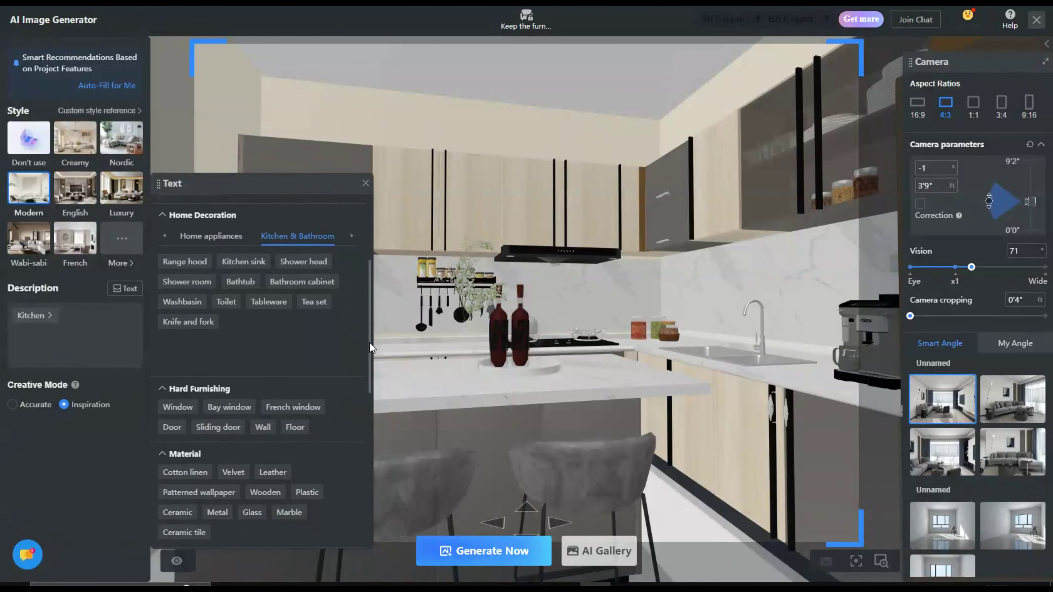
{"action": "left_click_drag", "start_coordinate": [370, 343], "coordinate": [370, 445]}
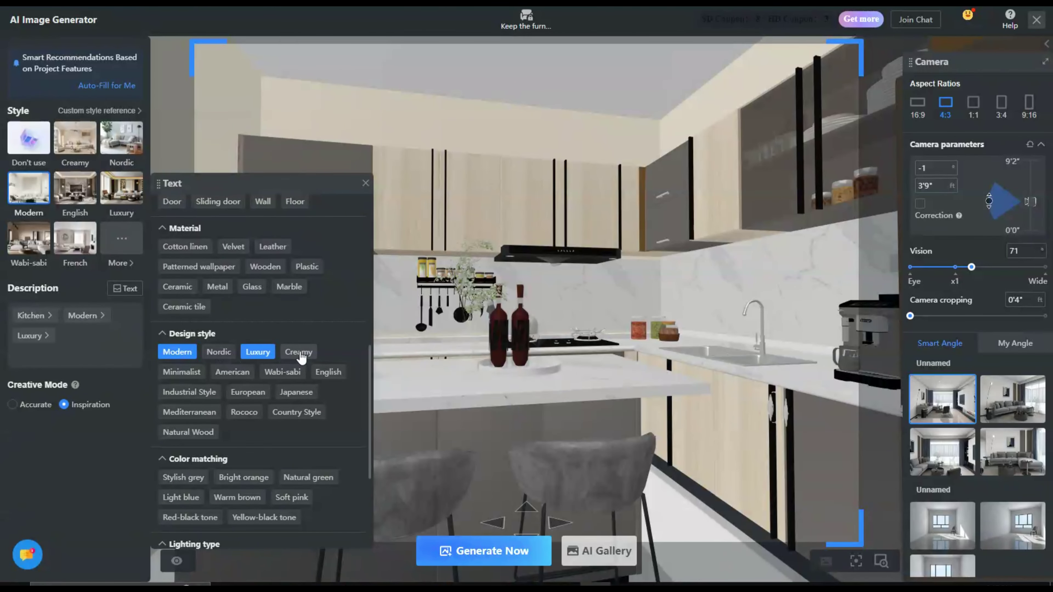
{"action": "left_click_drag", "start_coordinate": [369, 352], "coordinate": [374, 462]}
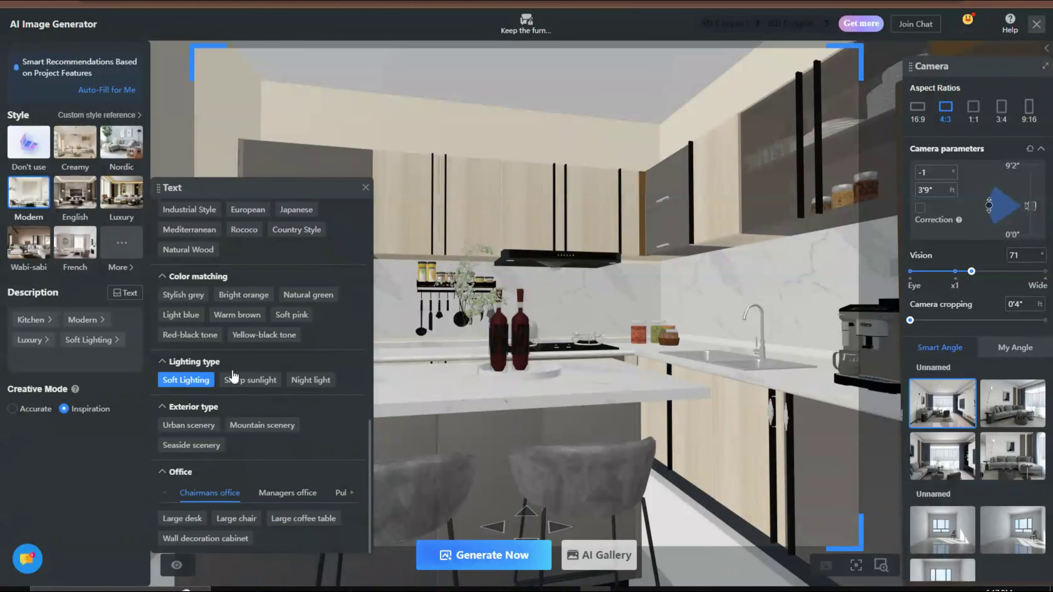
{"action": "left_click", "coordinate": [262, 420]}
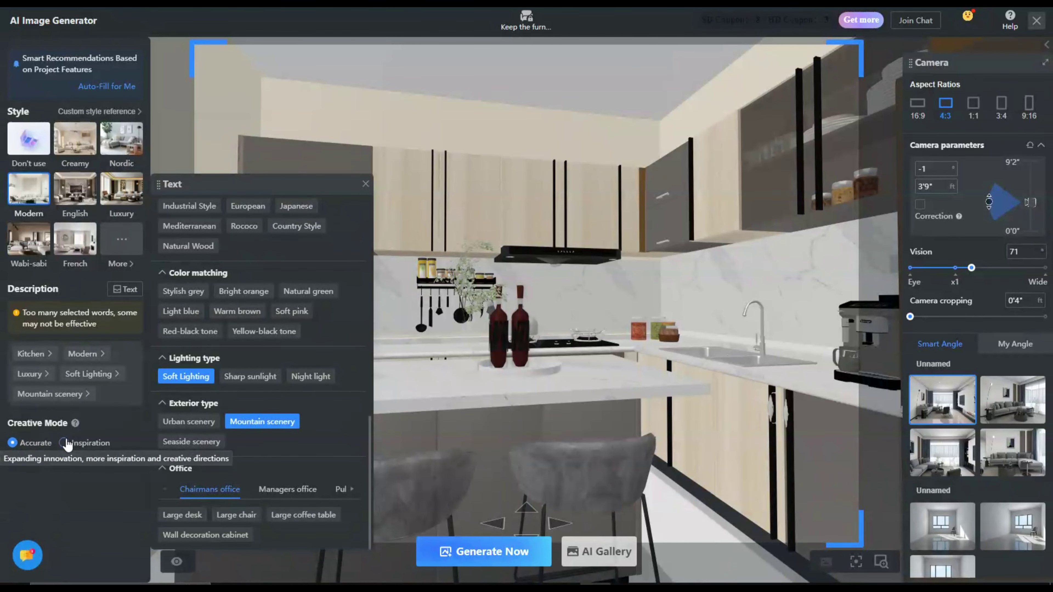
Close the description keyword picker, keeping the five-tag description.
{"action": "mouse_move", "coordinate": [80, 422]}
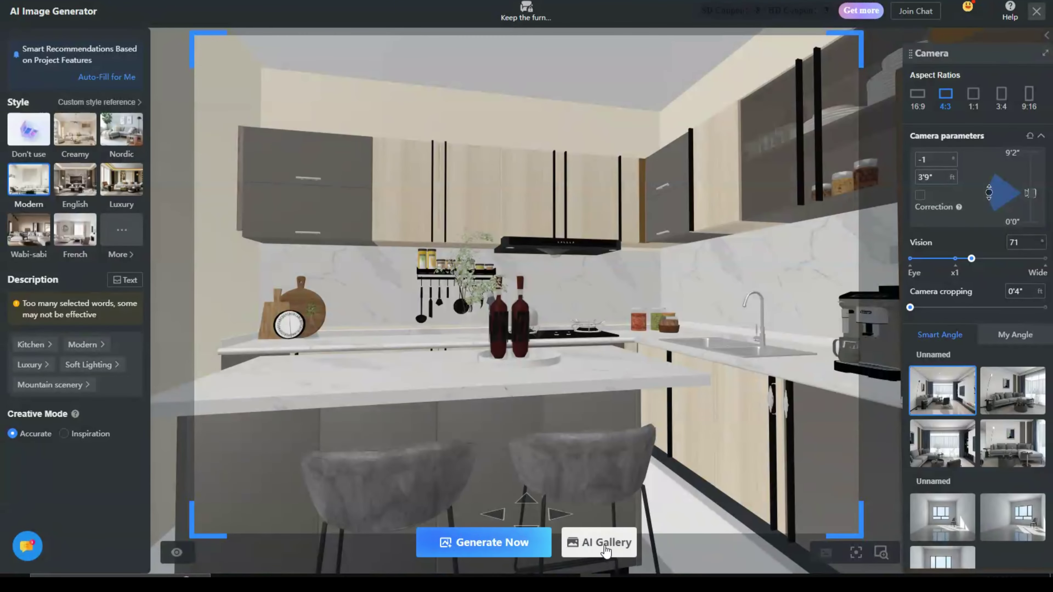
Generate the renders and view the second, third and fourth Modern kitchen images.
{"action": "left_click", "coordinate": [493, 544]}
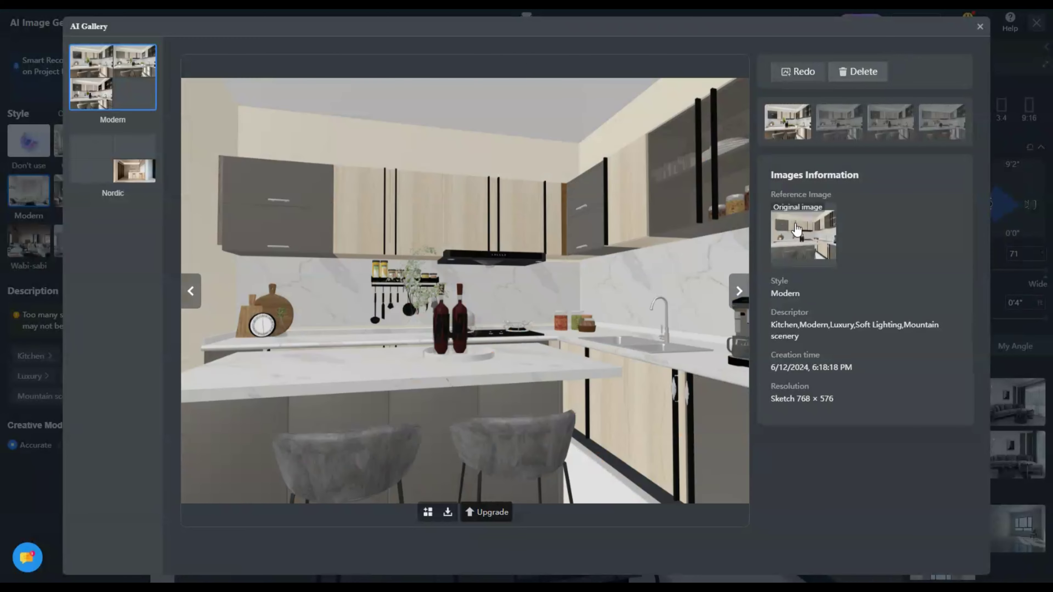
{"action": "left_click", "coordinate": [832, 122]}
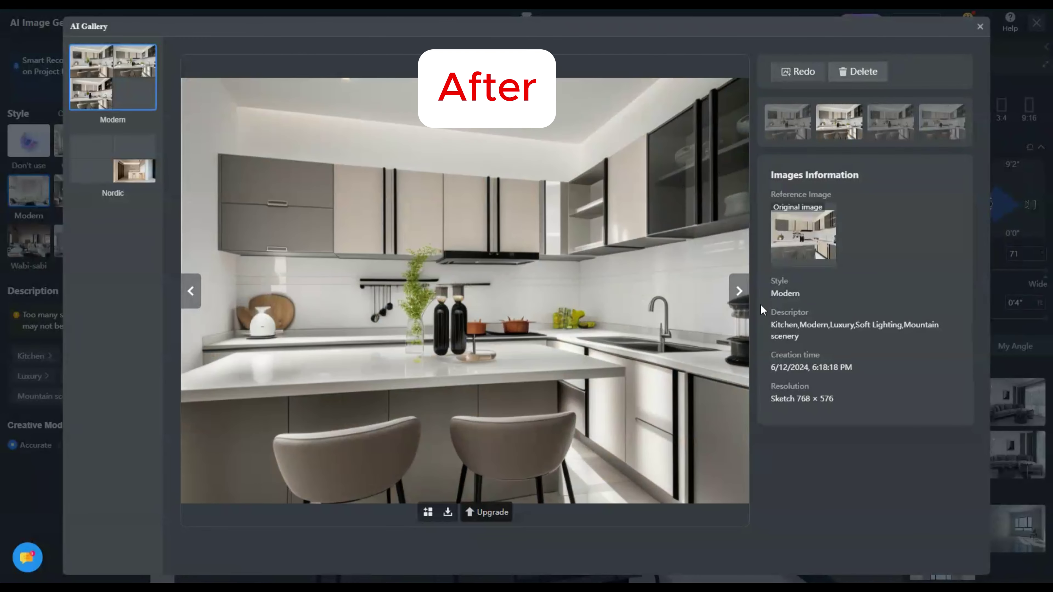
{"action": "left_click", "coordinate": [891, 123]}
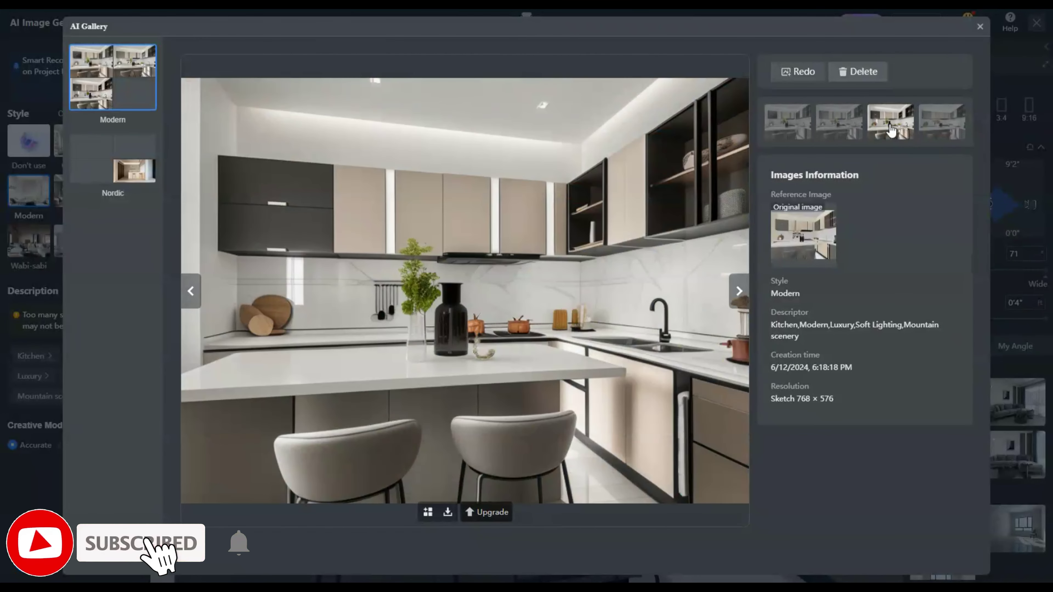
{"action": "left_click", "coordinate": [931, 132]}
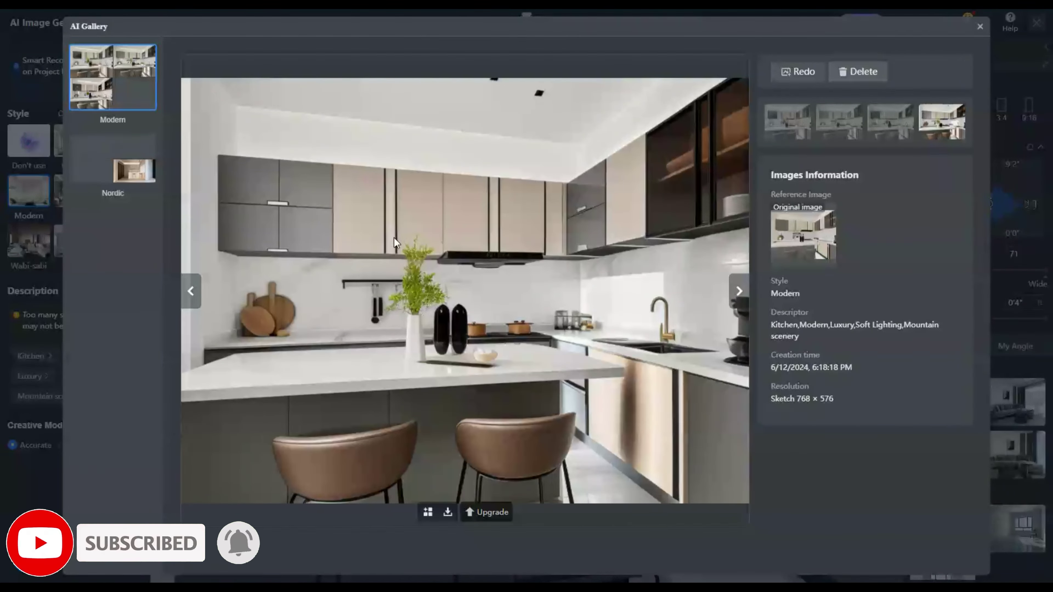